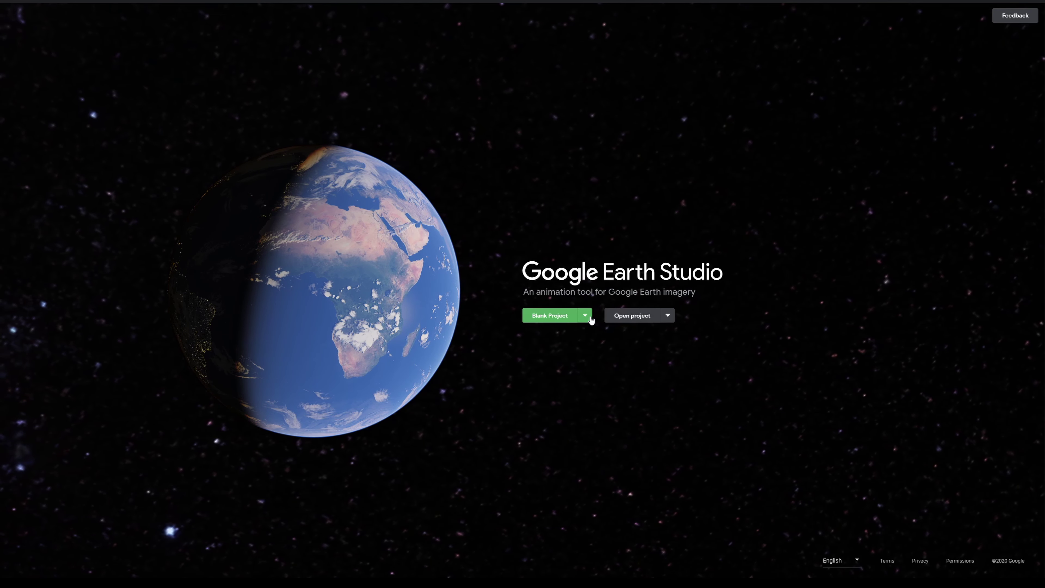
Start a new project from the Orbit quick-start template.
left_click(573, 334)
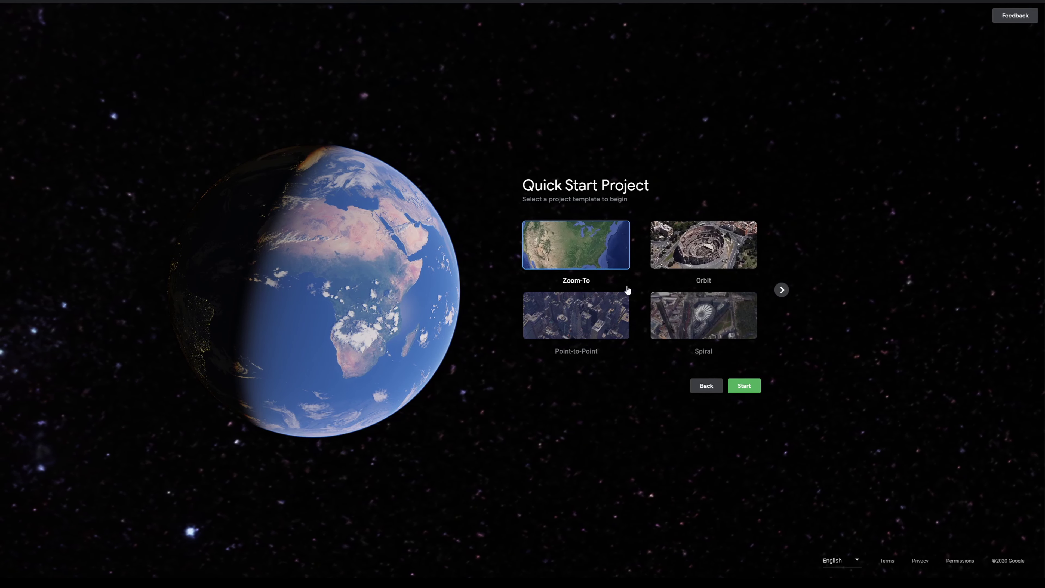
left_click(729, 252)
left_click(753, 386)
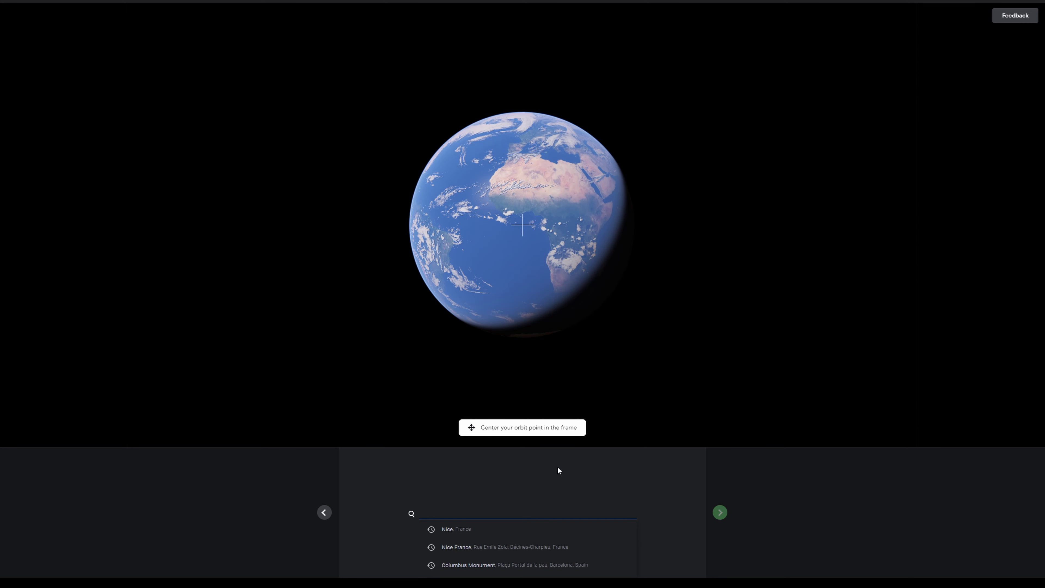
Center the orbit on the Empire State Building and frame it from an oblique angle.
type("Empire state Building, New York, NY, USA")
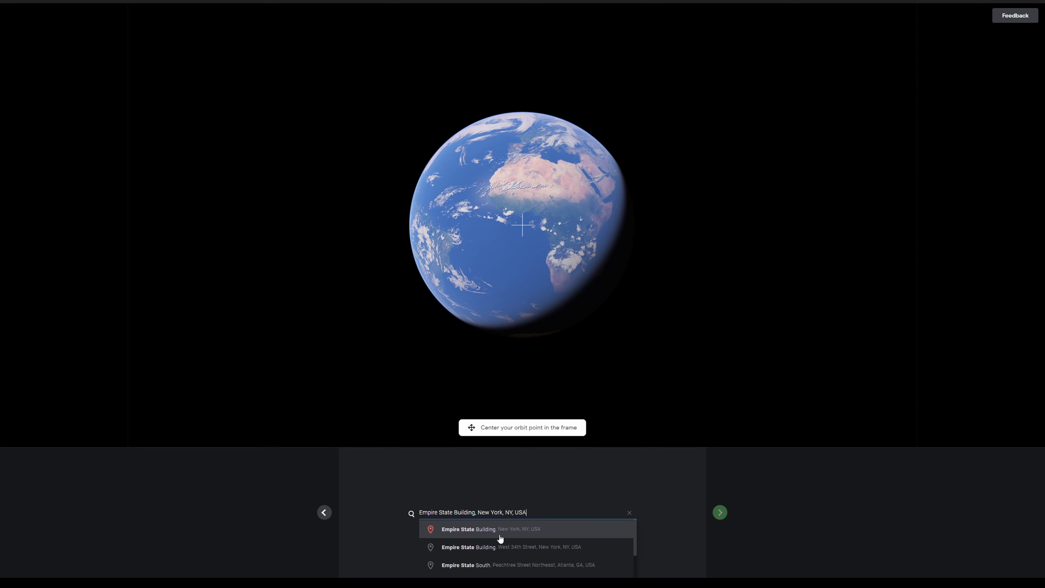
left_click(504, 529)
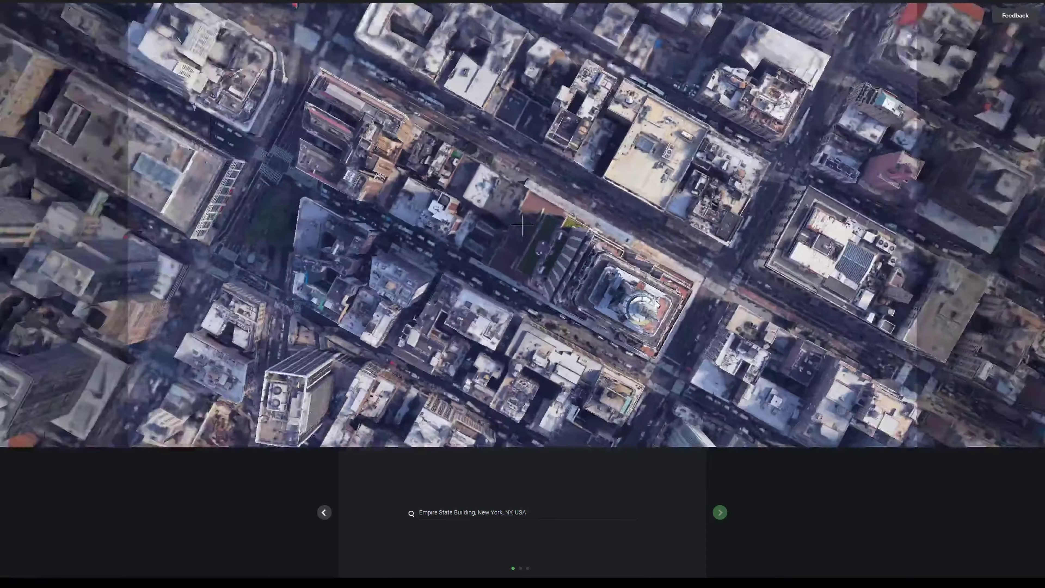
scroll(657, 305, "down", 3)
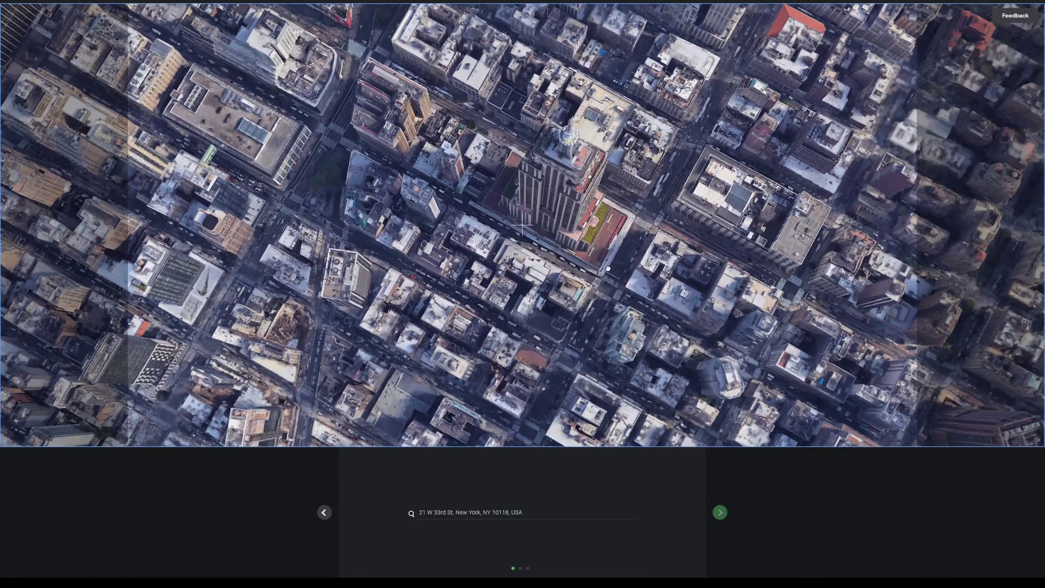
left_click_drag(608, 268, 618, 206, "shift")
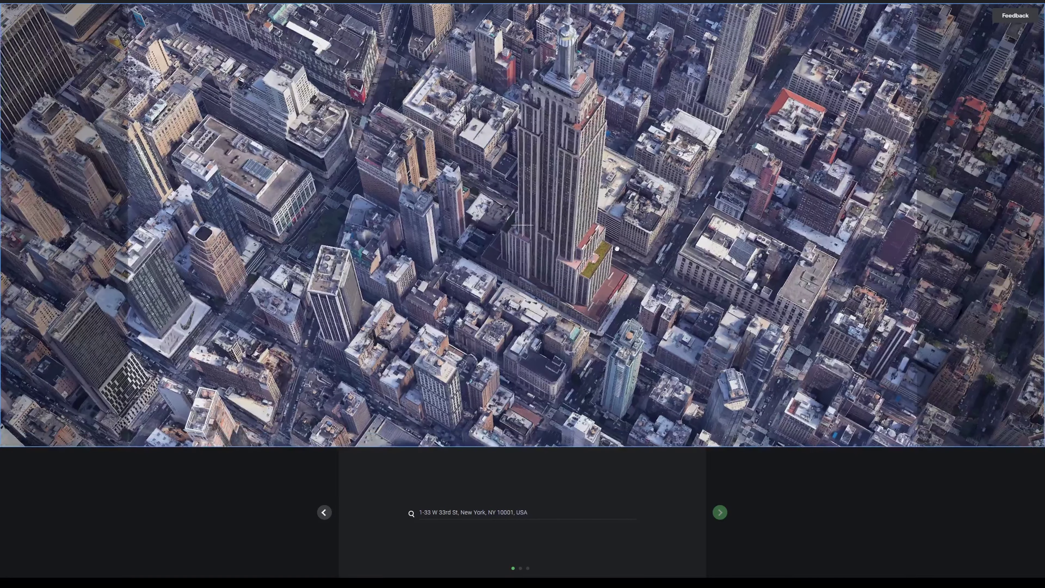
left_click_drag(616, 249, 599, 261, "shift")
scroll(589, 223, "down", 3)
mouse_move(589, 222)
left_mouse_down("shift")
mouse_move(584, 191)
mouse_move(597, 235)
left_mouse_up("shift")
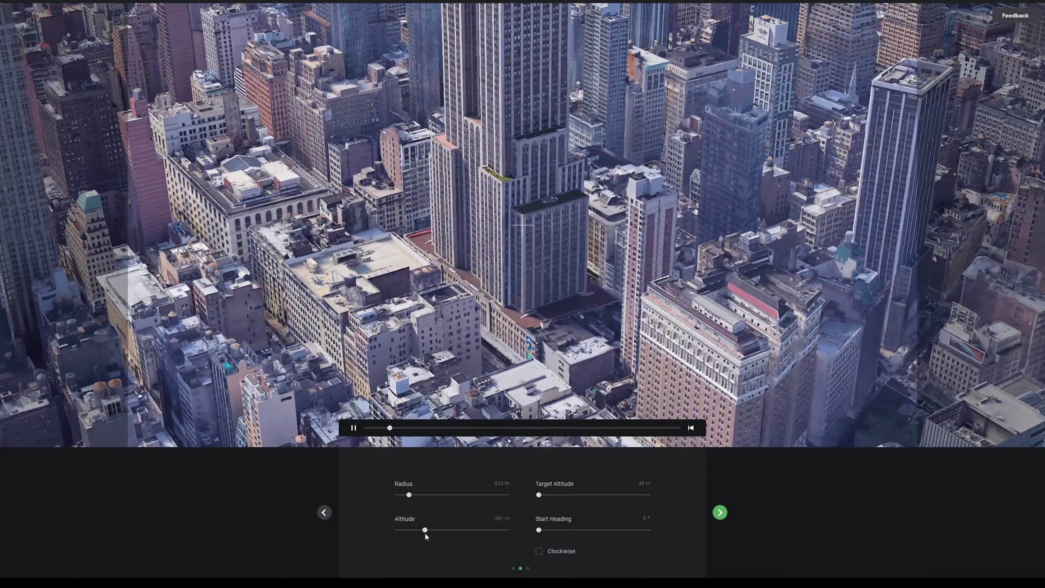
Raise the camera altitude and 108 m target altitude, and set the orbit radius to about 1188 m.
mouse_move(425, 530)
left_mouse_down()
mouse_move(415, 532)
mouse_move(444, 531)
left_mouse_up()
left_click_drag(539, 495, 554, 497)
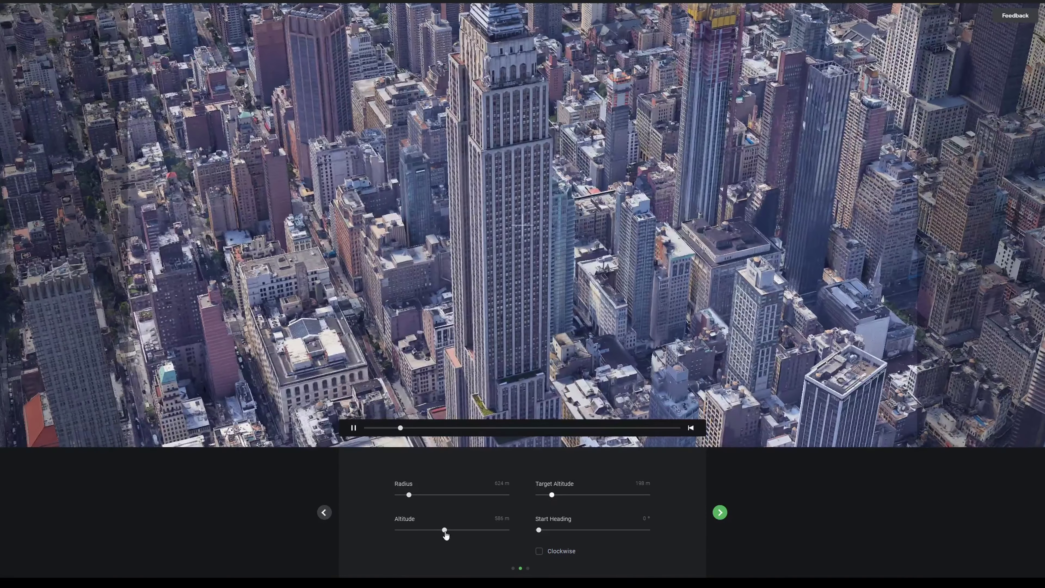
left_click_drag(445, 531, 441, 531)
left_click_drag(408, 495, 419, 495)
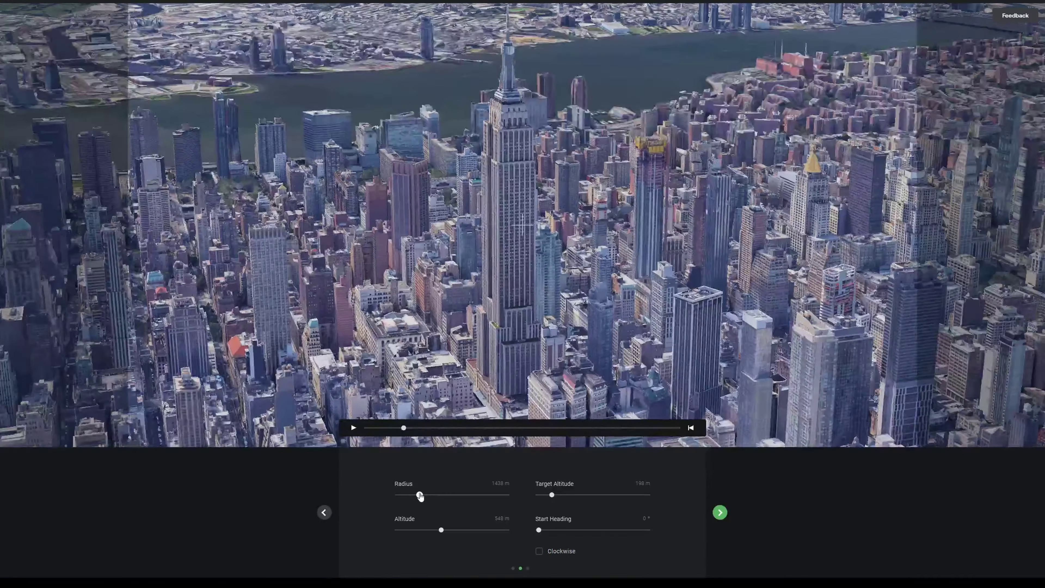
left_click_drag(441, 531, 471, 531)
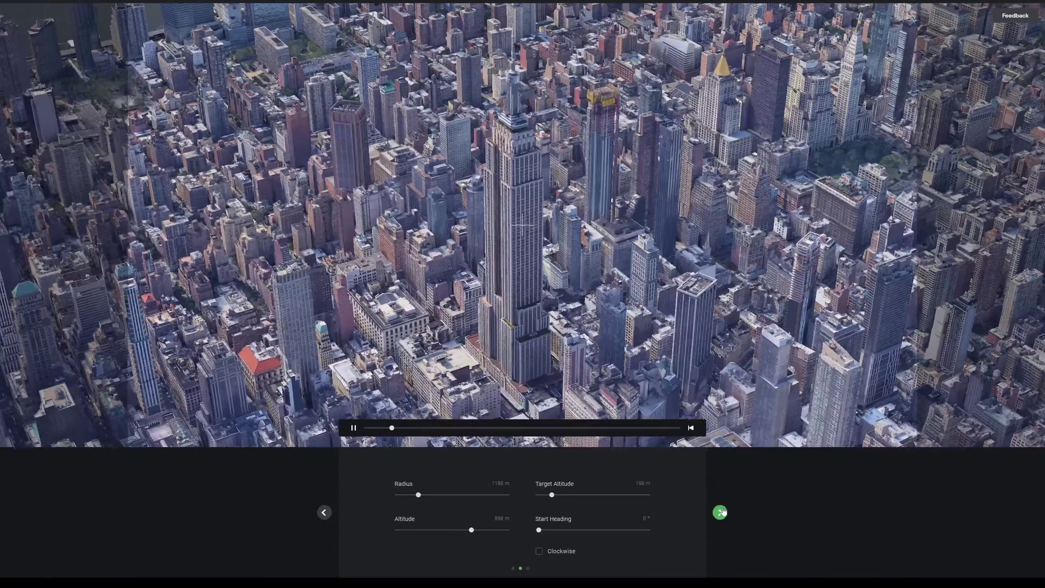
Set the orbit animation duration to 15 seconds.
left_click(719, 512)
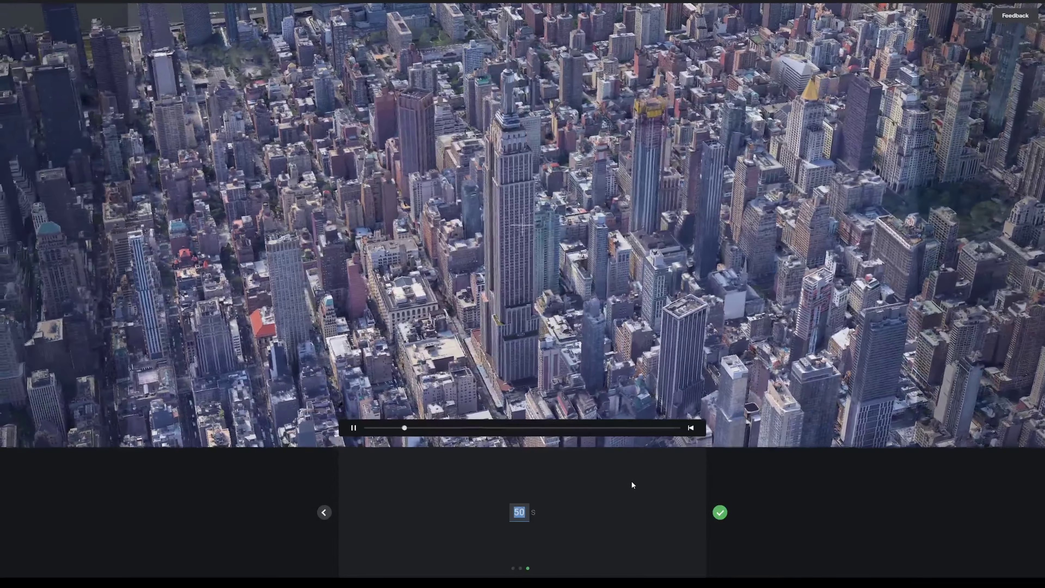
type("15")
key("Return")
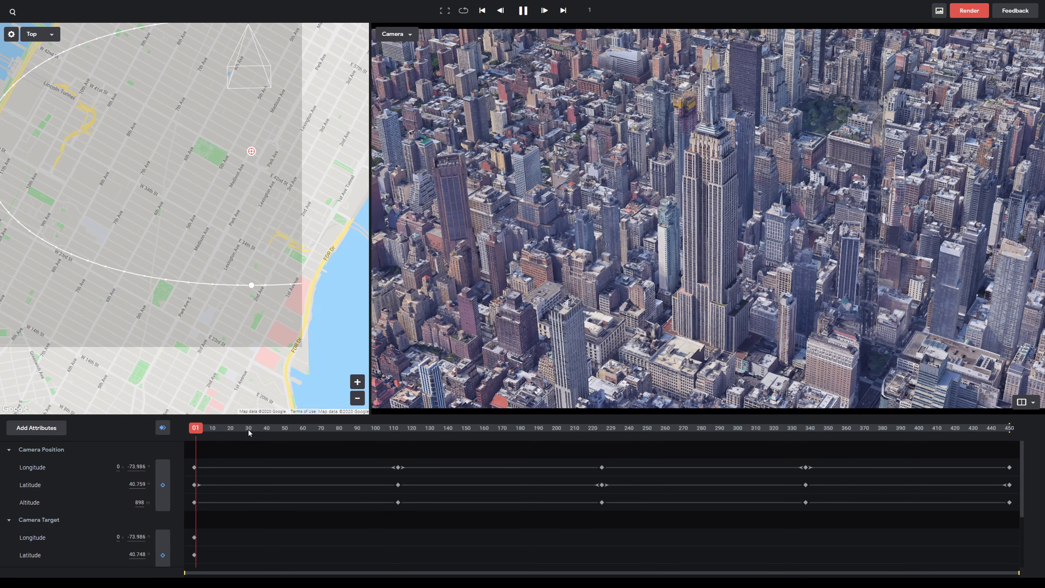
Move the playhead to frame 190 and bring up the File menu.
left_click(538, 428)
left_click(14, 6)
mouse_move(16, 14)
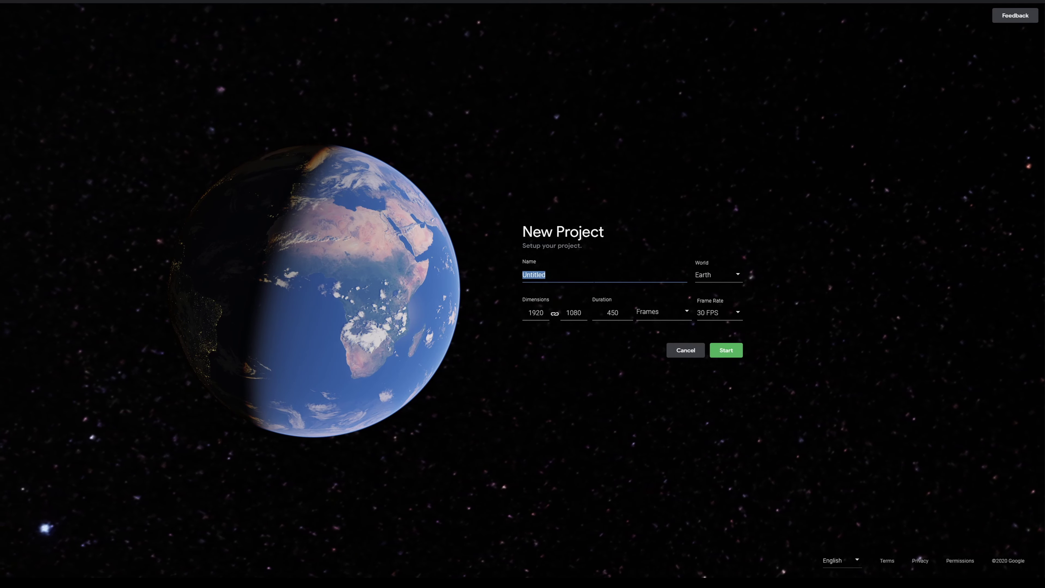
Confirm creation of the new blank project.
key("Return")
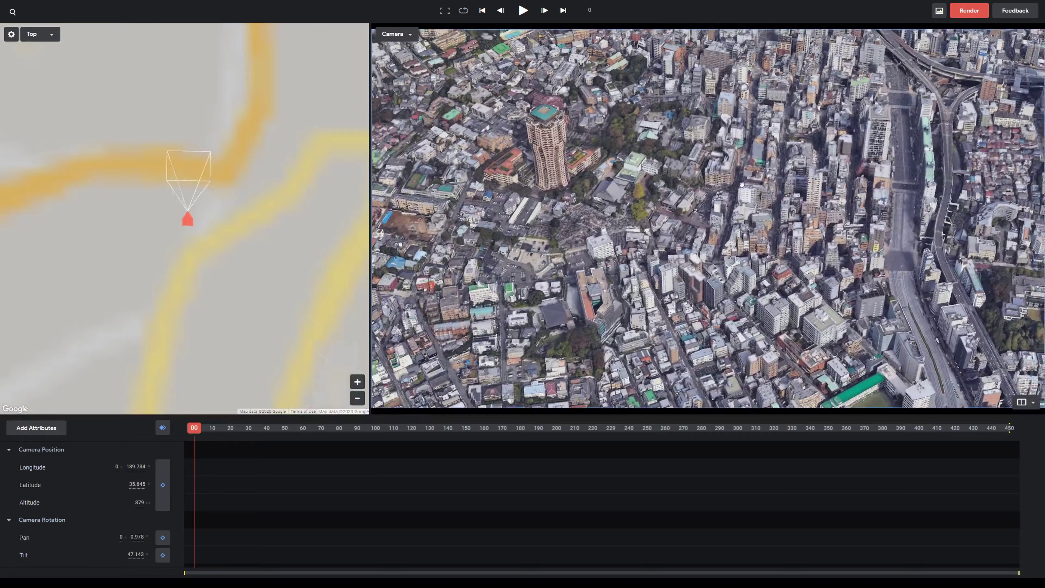
Keyframe the Tokyo camera at frames 0 and 219, flying past Tokyo Tower toward the bay.
left_click_drag(742, 185, 638, 244)
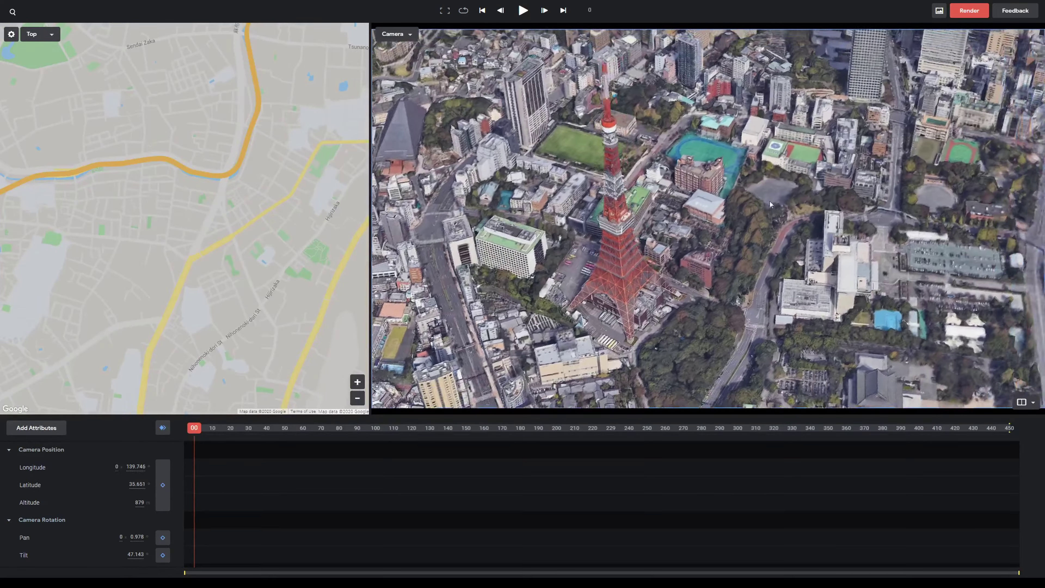
mouse_move(771, 204)
left_mouse_down()
mouse_move(632, 261)
mouse_move(747, 203)
left_mouse_up()
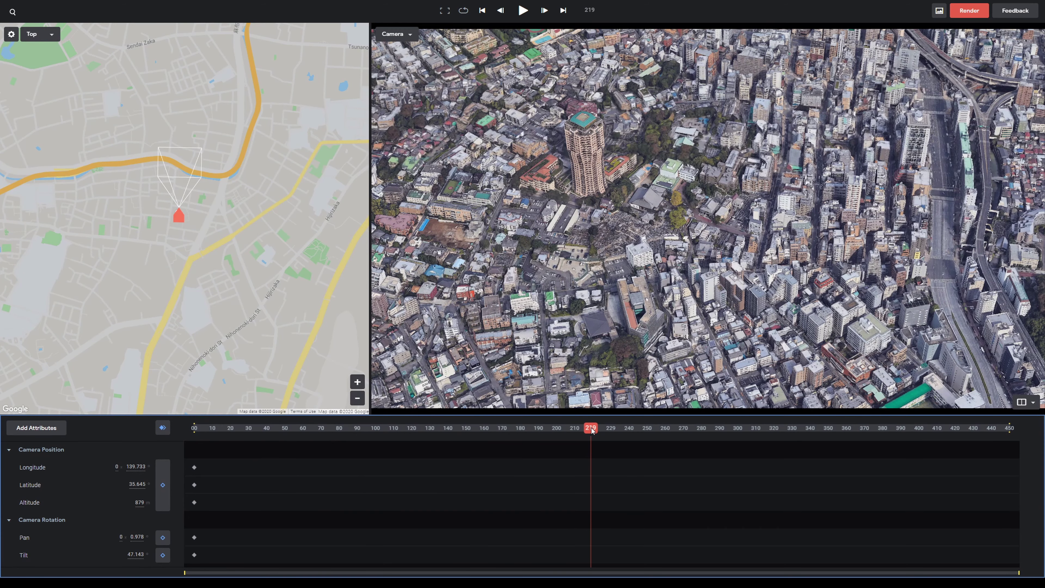
mouse_move(802, 147)
left_mouse_down()
mouse_move(584, 243)
mouse_move(544, 308)
mouse_move(461, 373)
left_mouse_up()
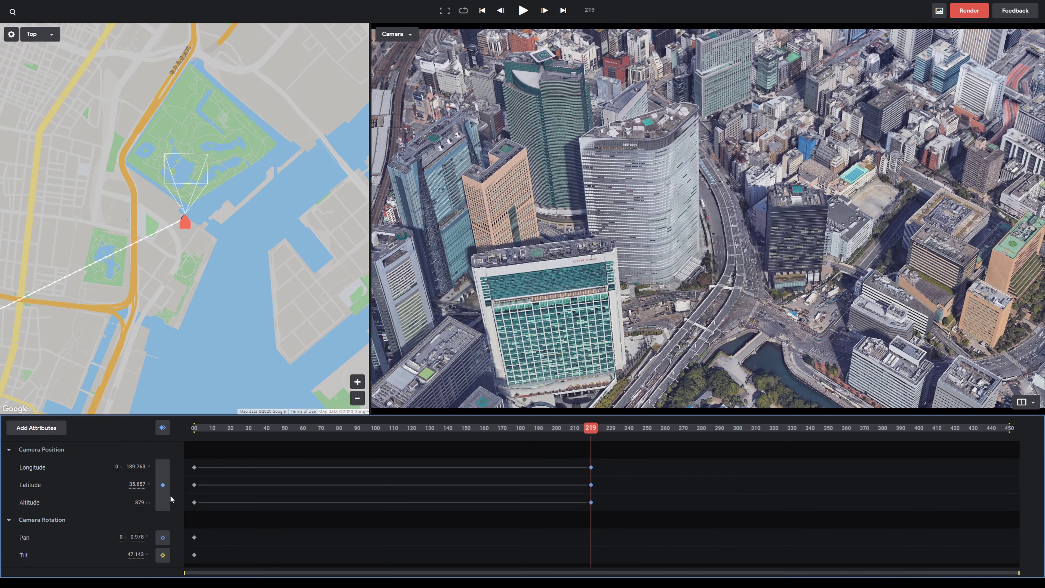
left_click_drag(596, 434, 149, 455)
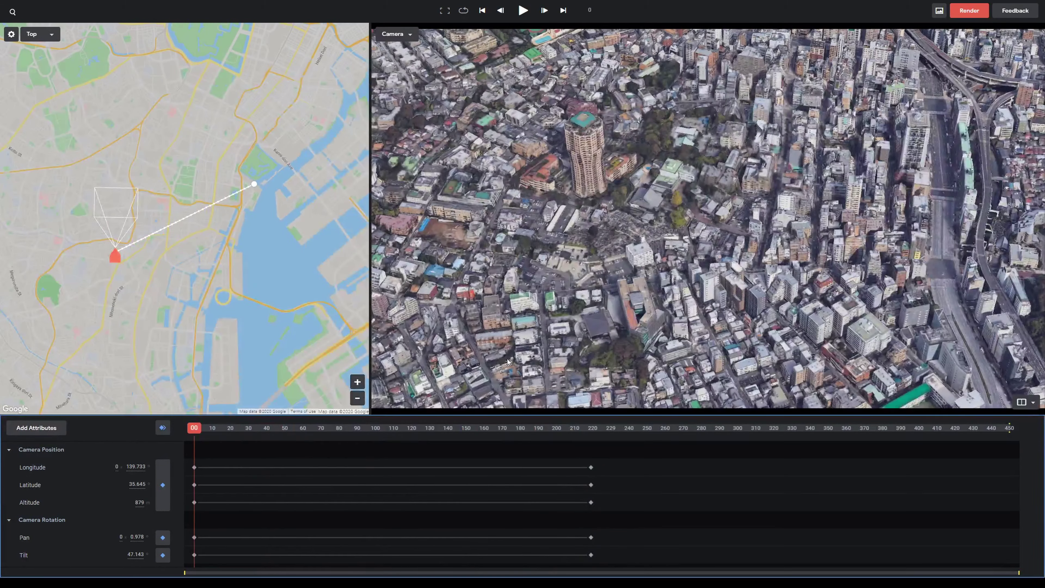
Preview the flight, then re-frame the frame-218 keyframe at 925 m altitude, 59.2° tilt, -21.3° pan.
key("space")
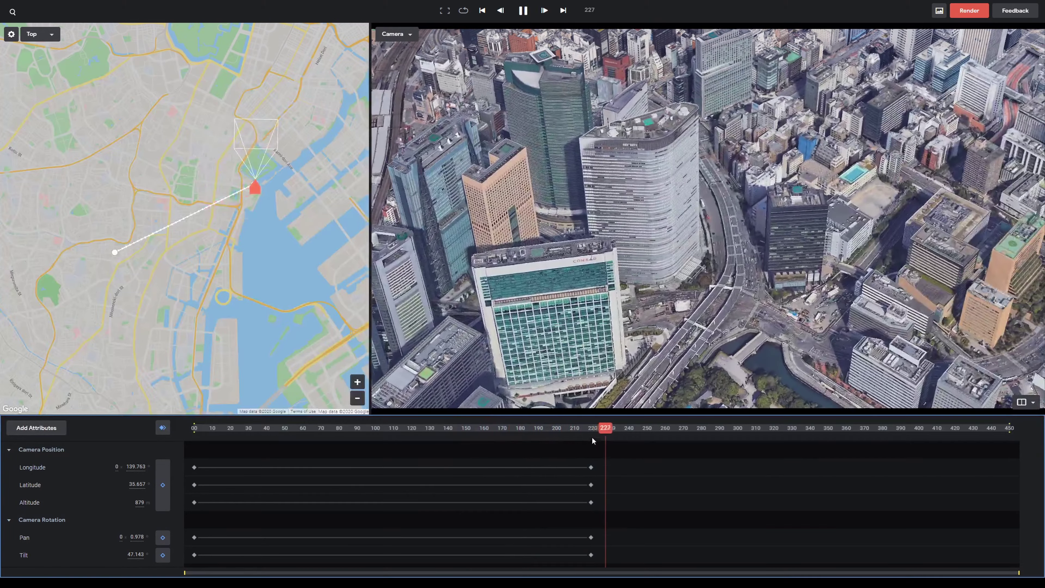
mouse_move(592, 436)
left_mouse_down()
mouse_move(163, 443)
mouse_move(589, 441)
left_mouse_up()
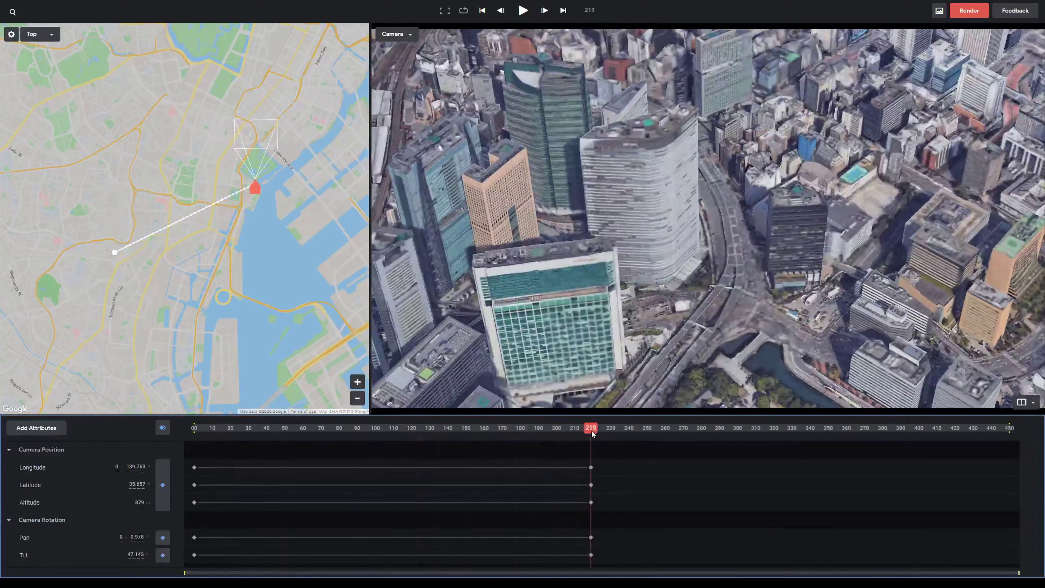
left_click_drag(588, 238, 569, 239)
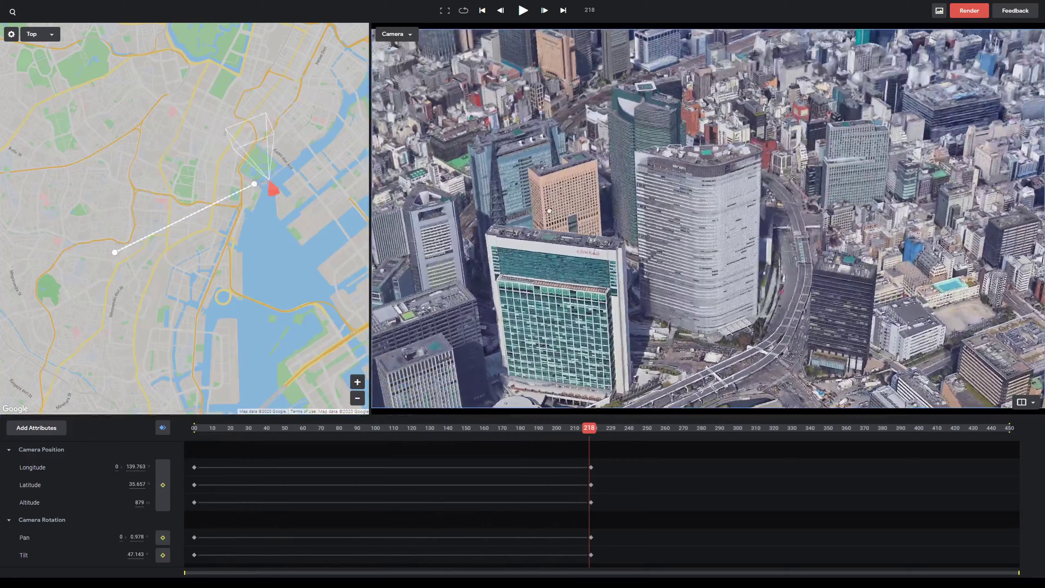
scroll(550, 213, "down", 3)
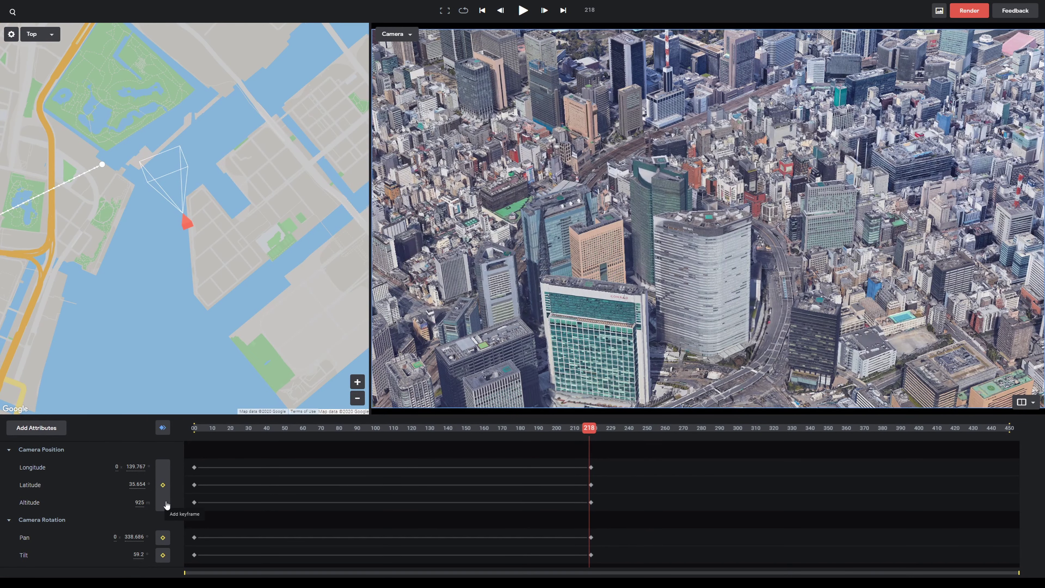
mouse_move(594, 436)
left_mouse_down()
mouse_move(232, 451)
mouse_move(168, 464)
left_mouse_up()
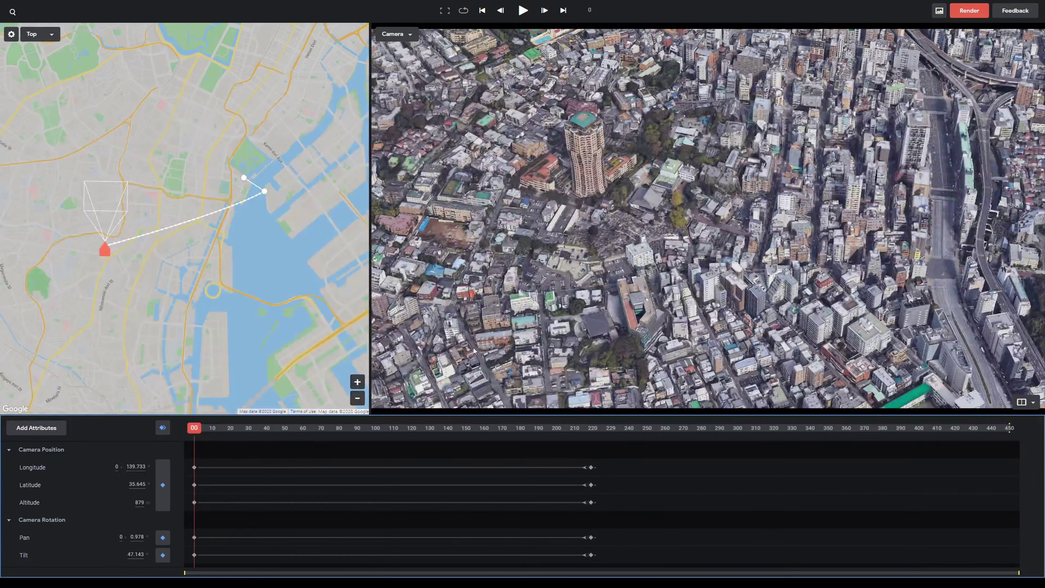
Play back the revised Tokyo flight path.
key("space")
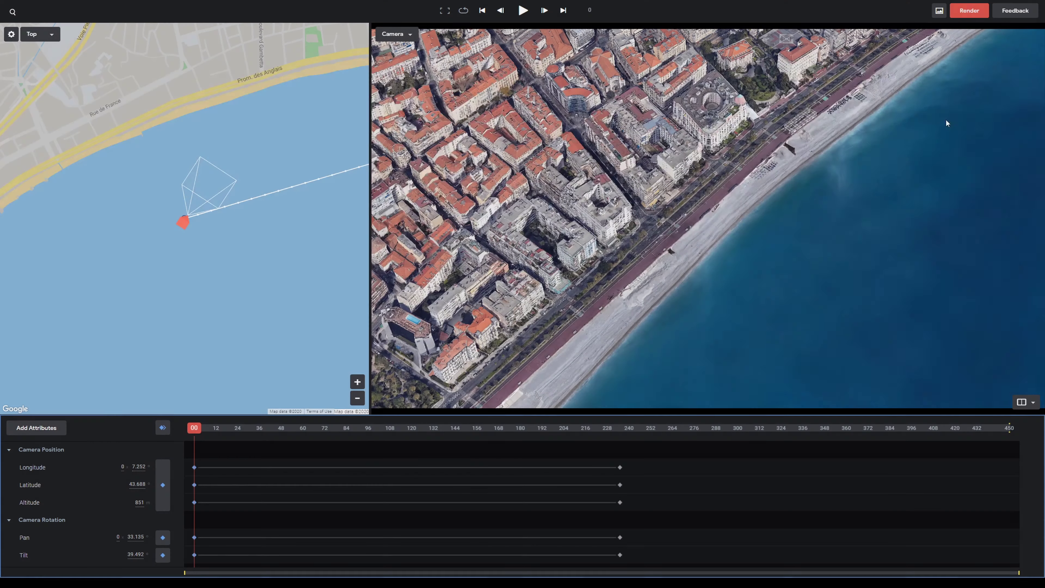
Open the Nice Overview render settings and select the output width value.
left_click(969, 11)
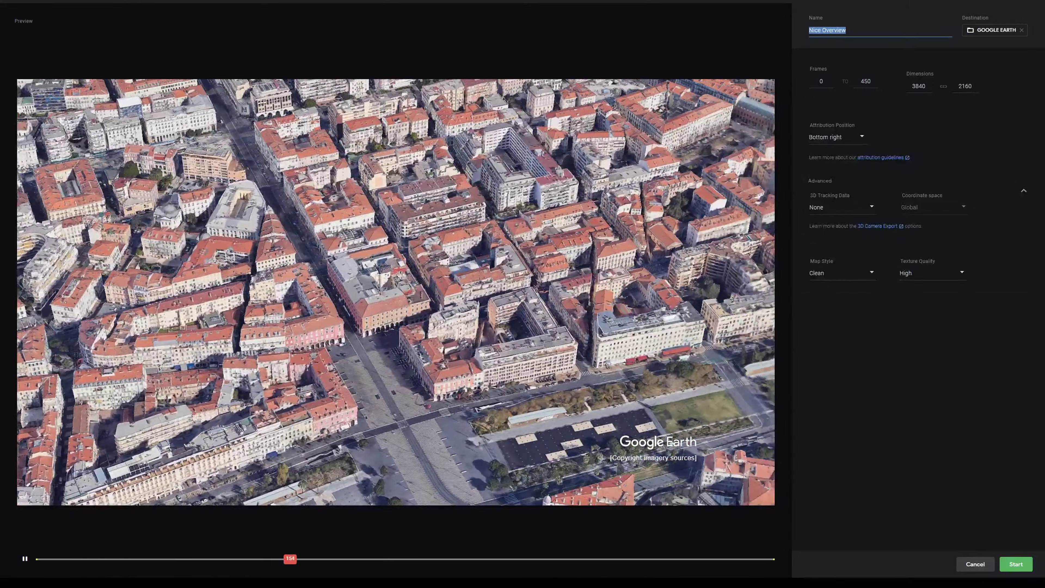
left_click(918, 86)
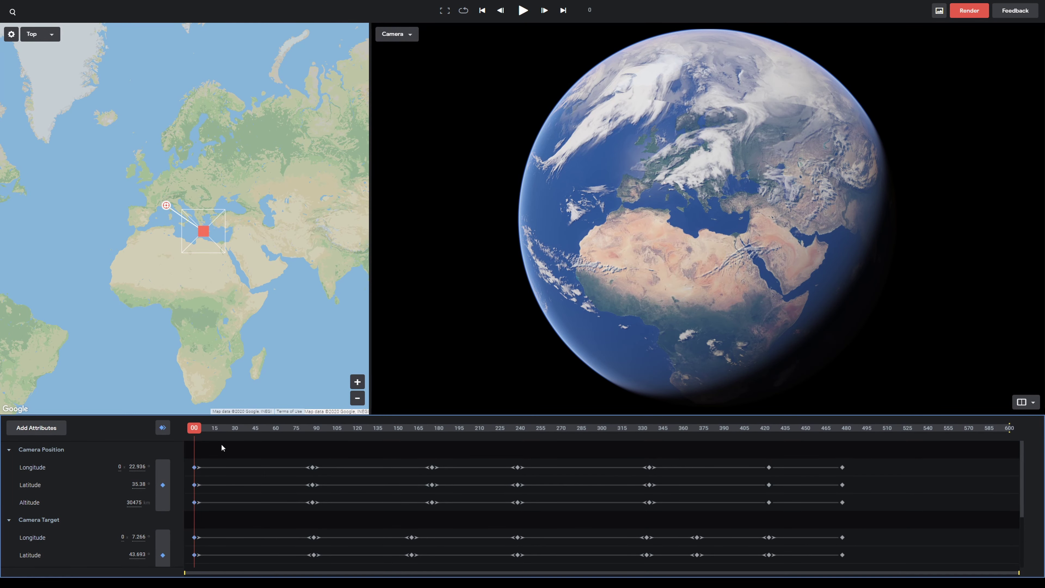
Play the Nice animation descending from space to the seafront.
key("space")
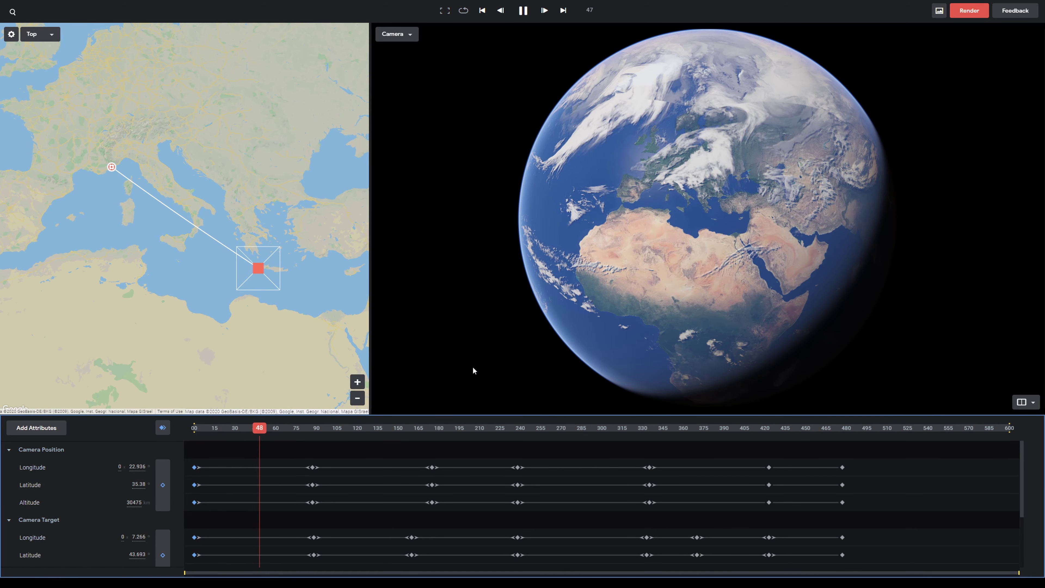